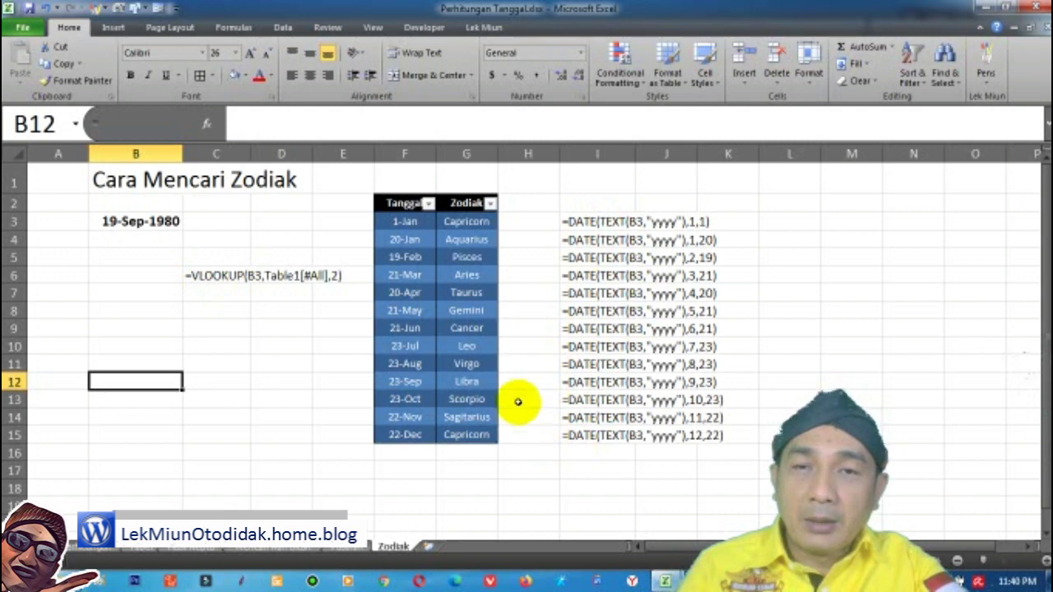
Select the zodiac table F2:G15 and review the signs in column G, Capricorn through Capricorn
click(395, 198)
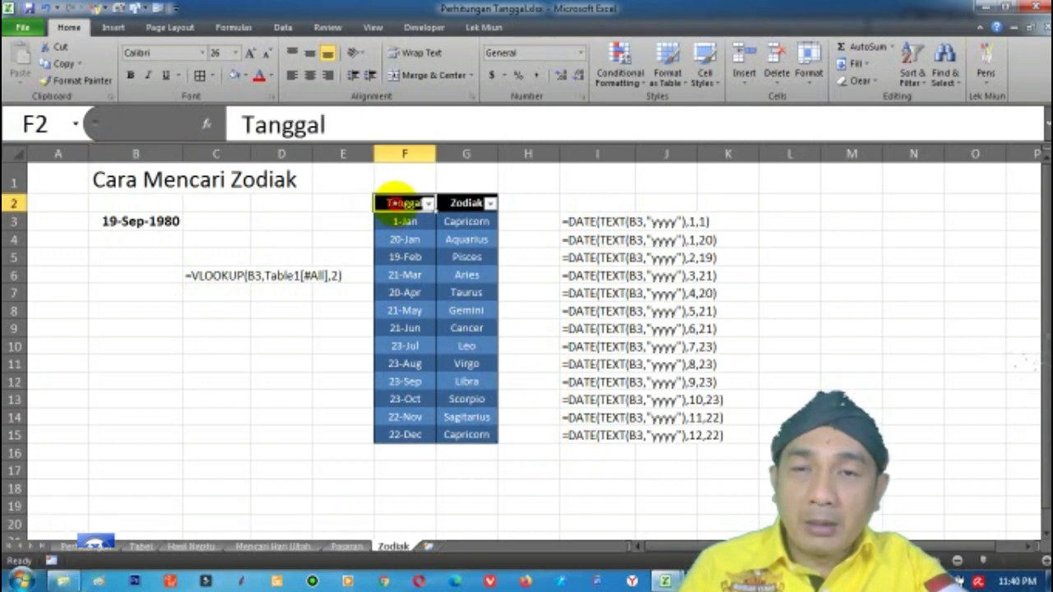
drag(394, 198, 458, 435)
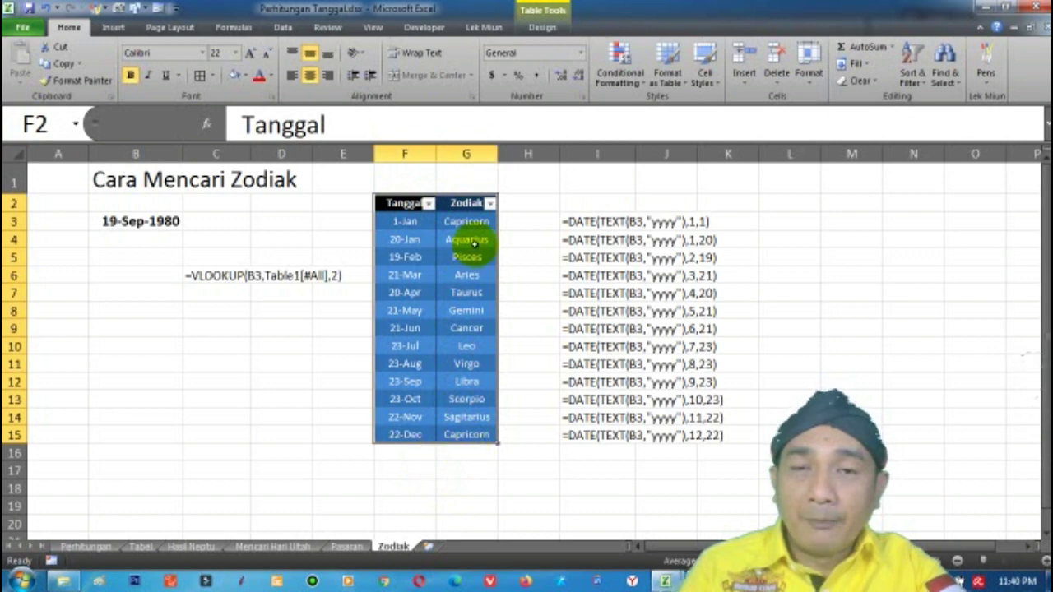
click(469, 224)
click(466, 239)
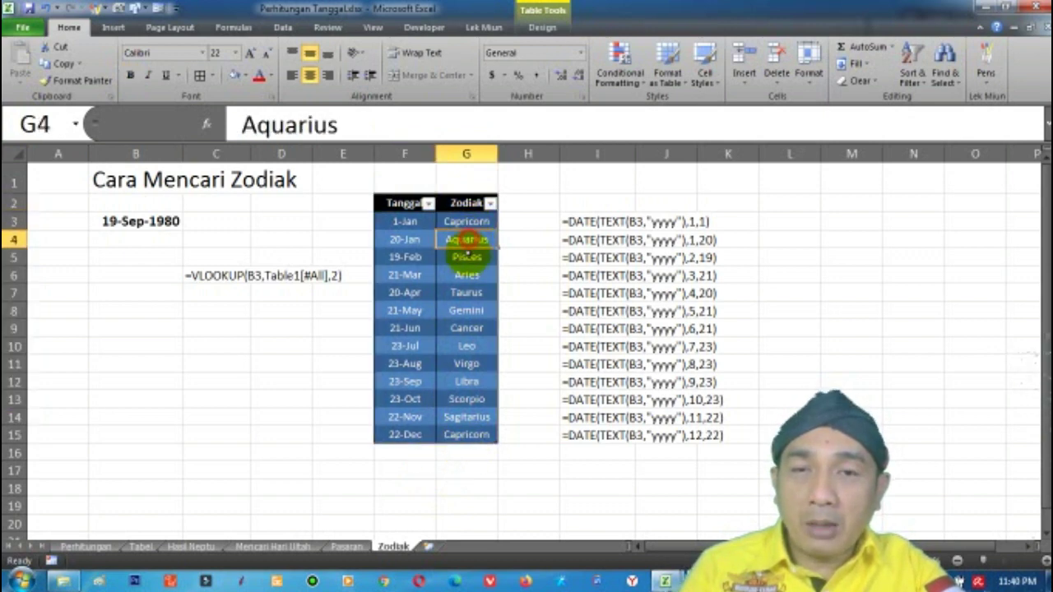
click(466, 292)
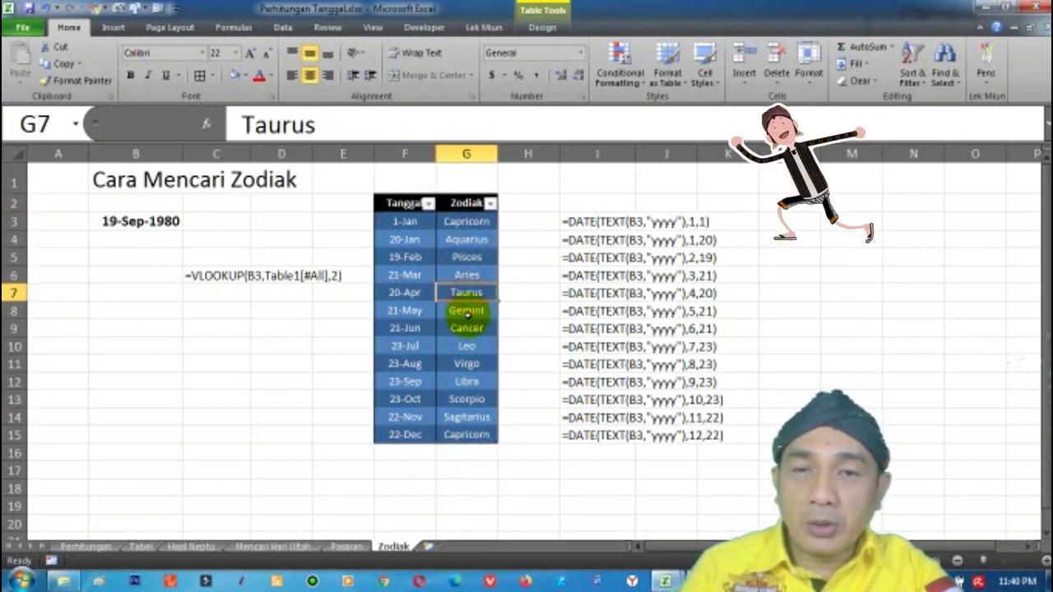
click(466, 310)
click(467, 328)
click(466, 346)
click(466, 364)
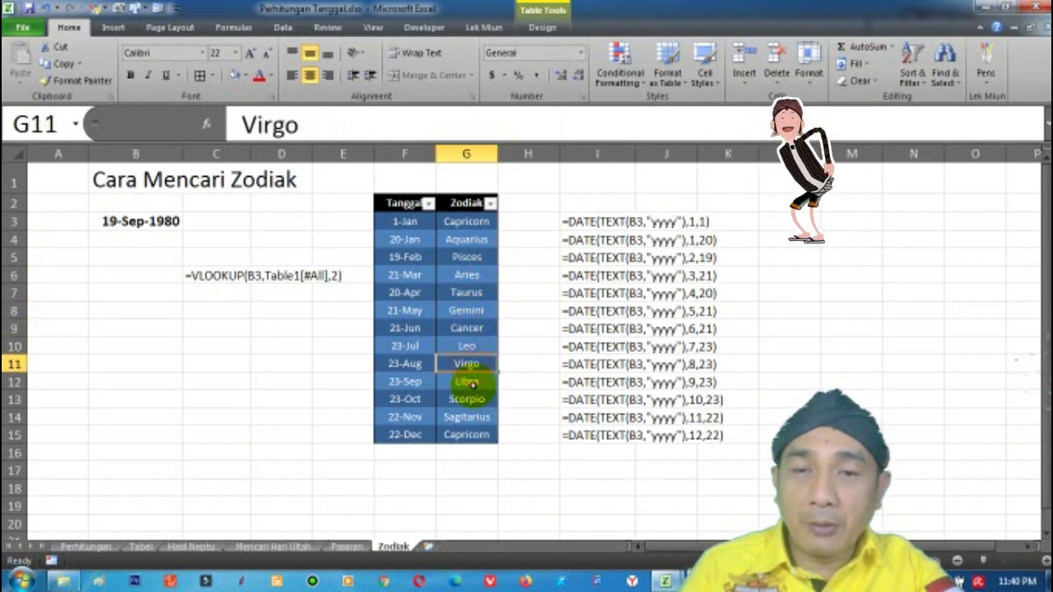
click(467, 382)
click(466, 399)
click(467, 417)
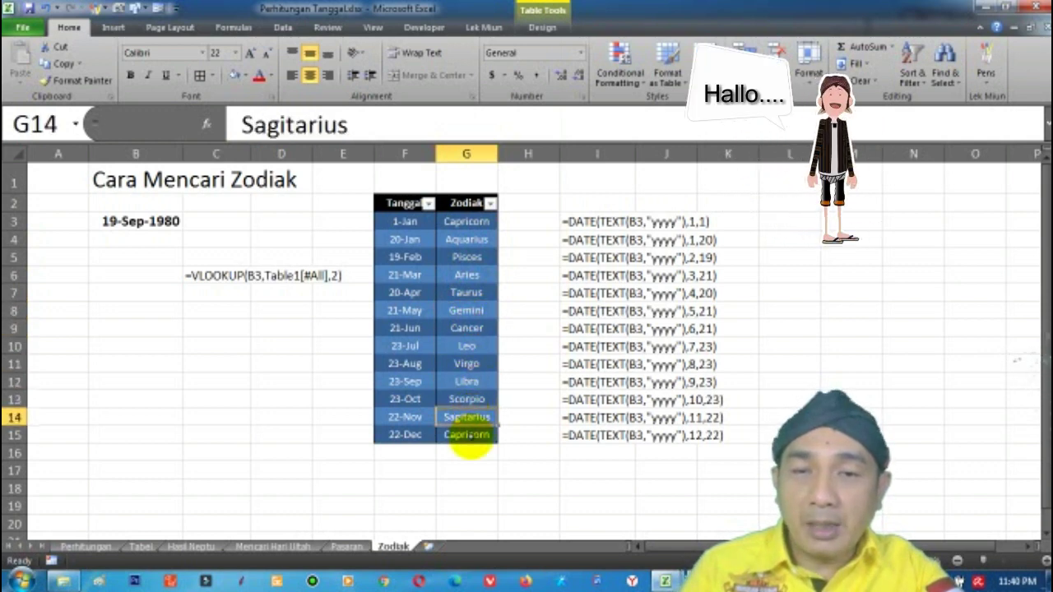
click(467, 435)
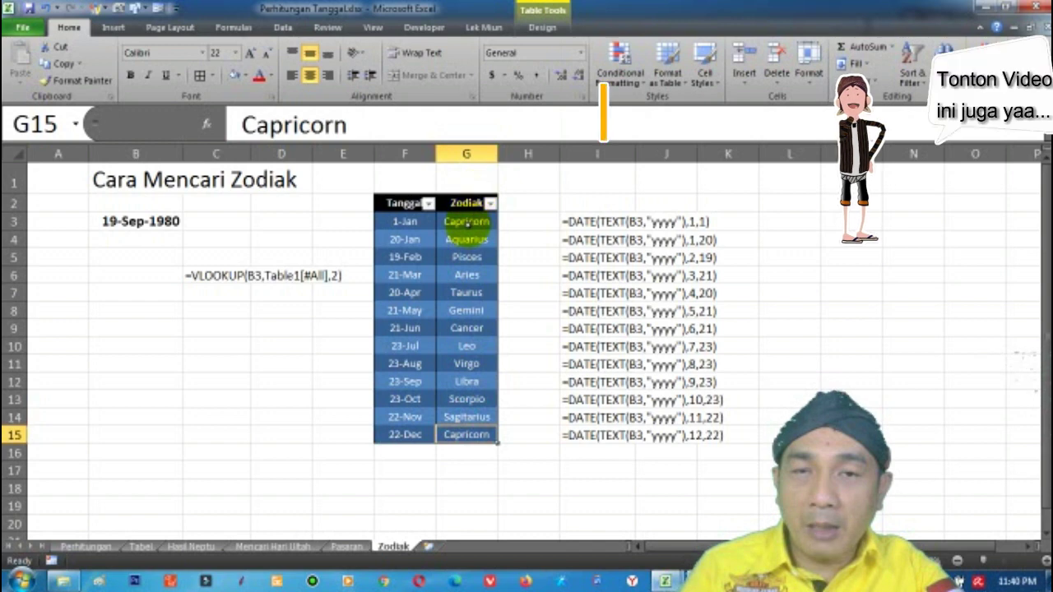
click(466, 221)
click(466, 435)
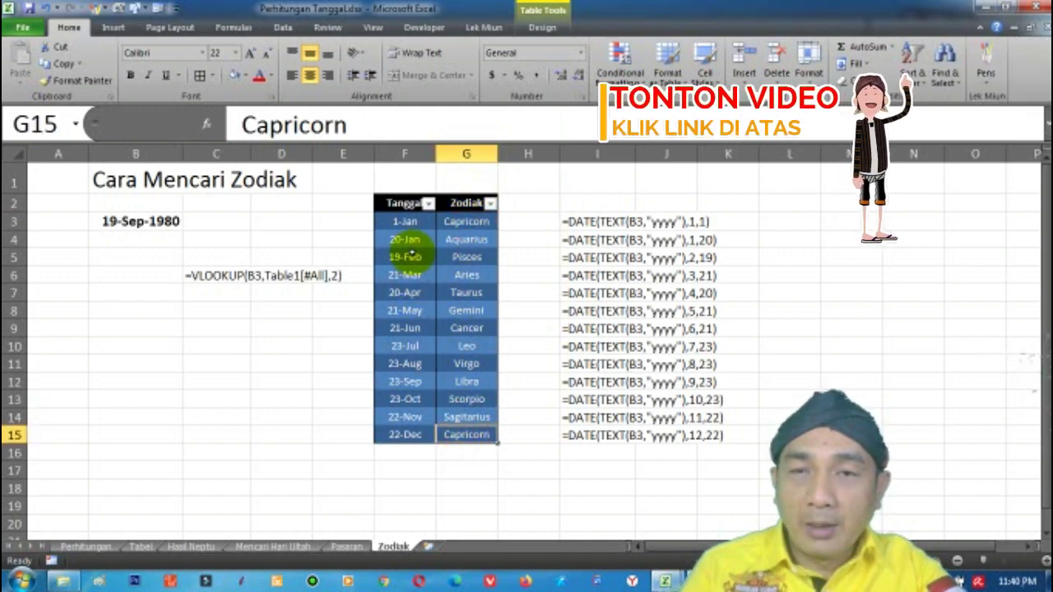
Inspect the start-date formulas in column F, from 1-Jan and 20-Jan down to 21-Jun
click(404, 221)
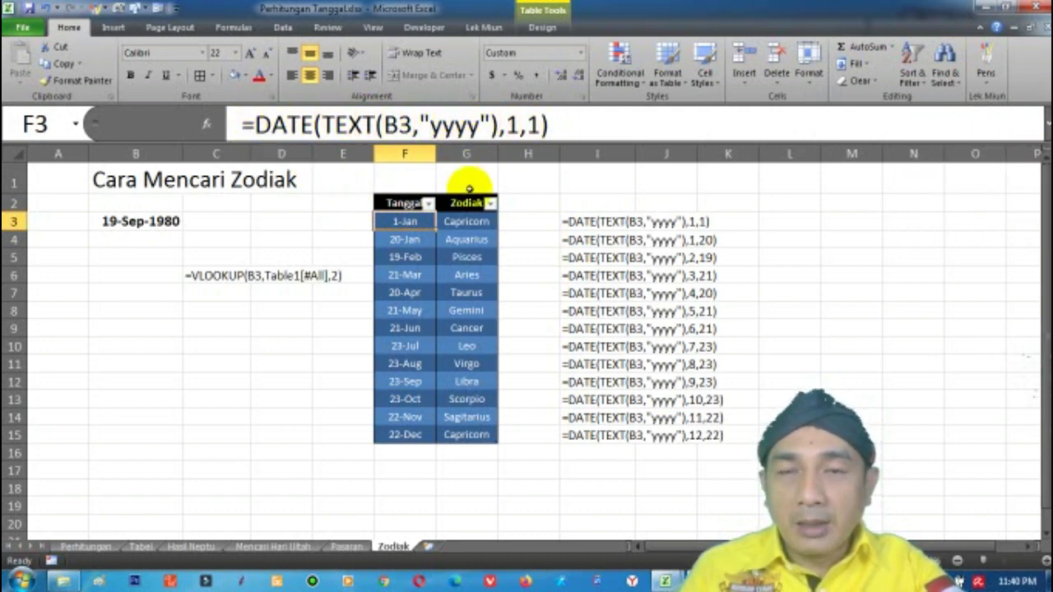
click(404, 239)
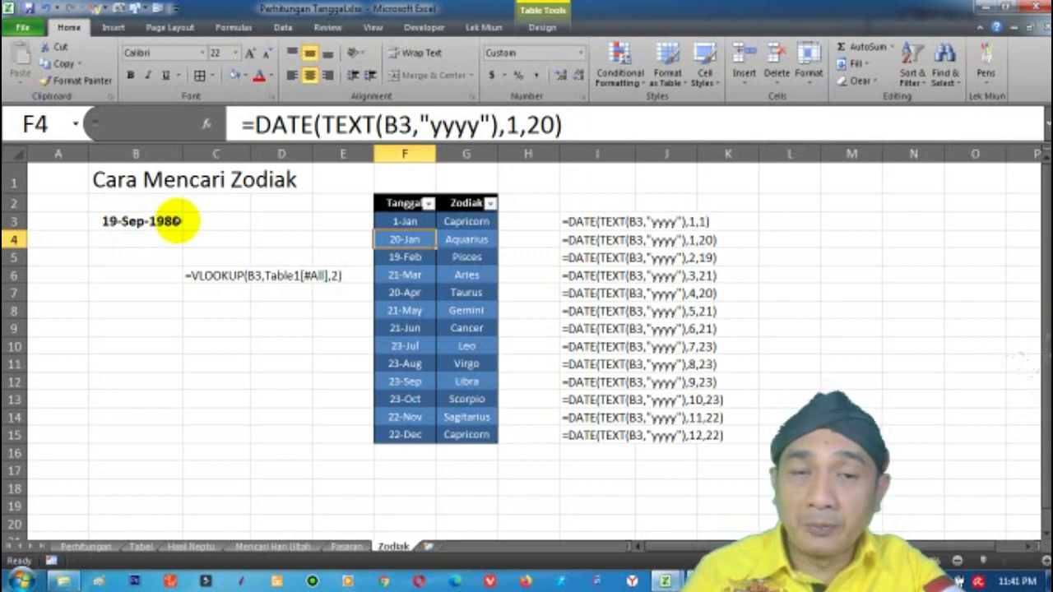
click(591, 221)
click(404, 222)
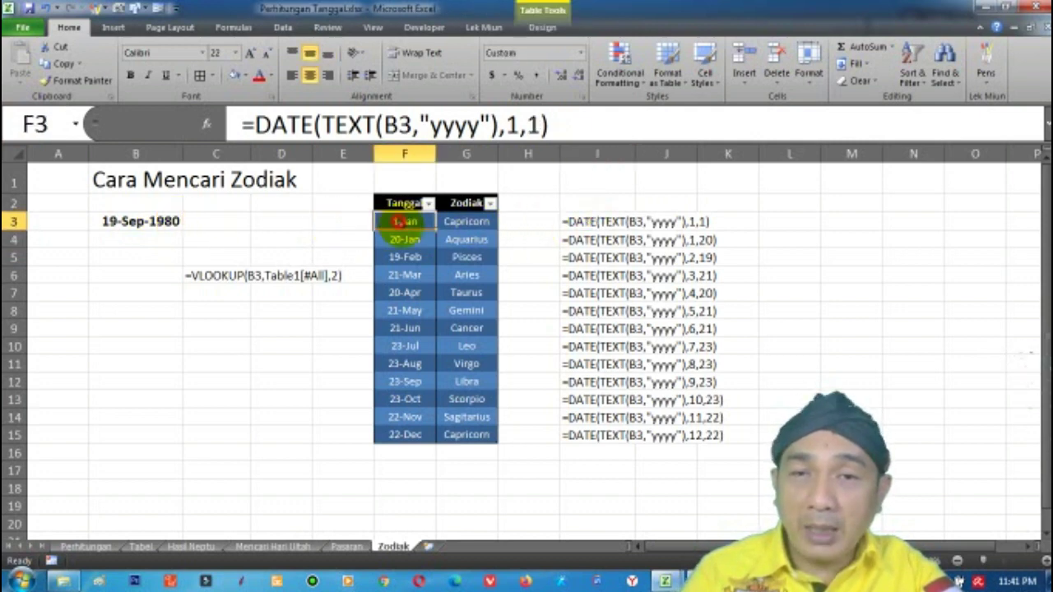
click(403, 239)
click(404, 257)
click(405, 293)
click(405, 310)
click(404, 328)
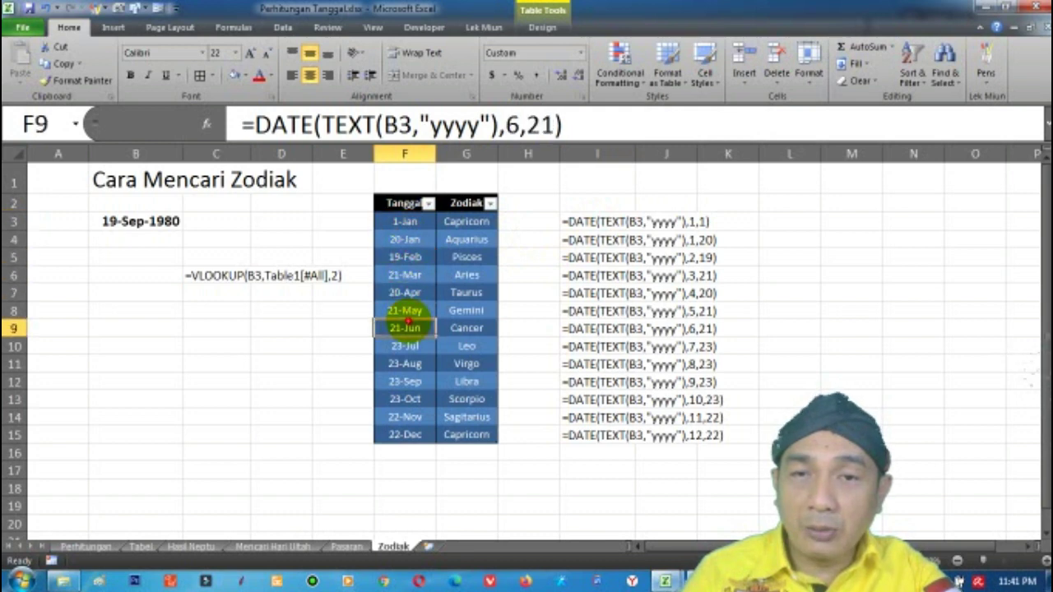
Review the remaining start dates, including 21-May and 21-Mar, and confirm the table is named Table1
click(404, 345)
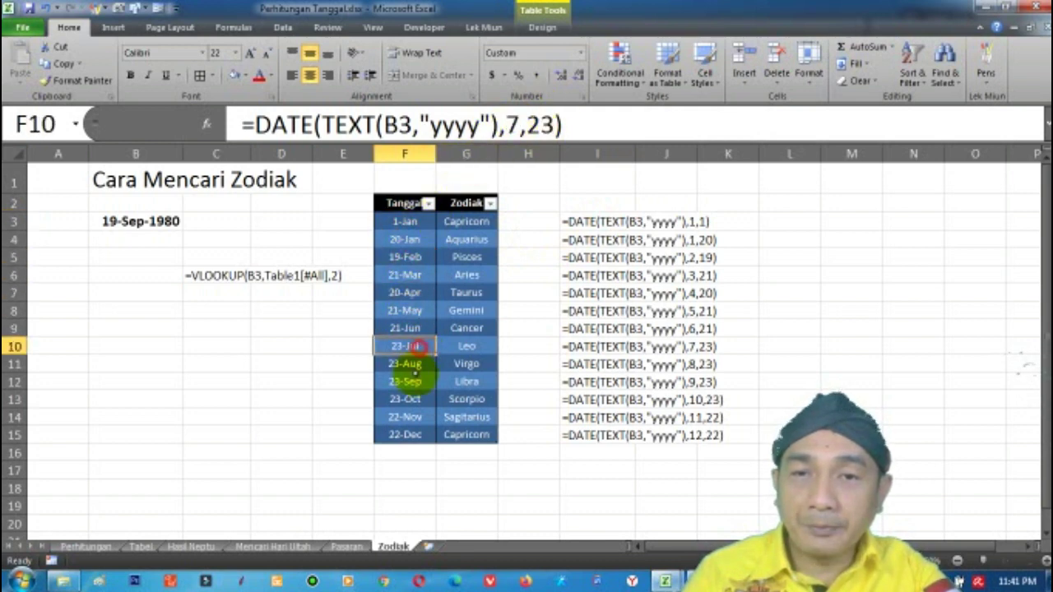
click(405, 364)
click(404, 382)
click(405, 399)
click(405, 417)
drag(404, 203, 474, 435)
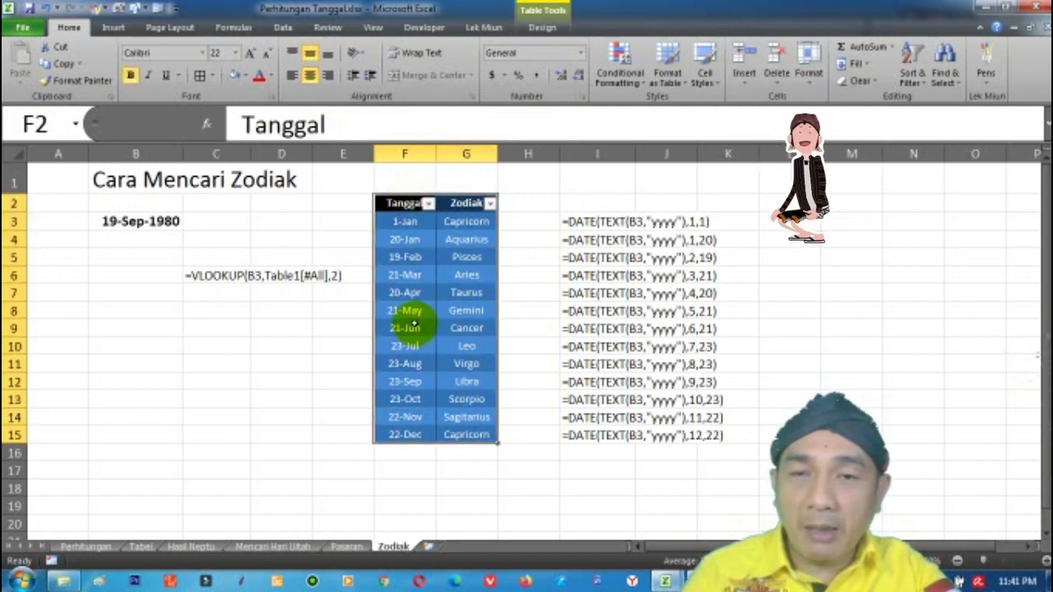
click(405, 310)
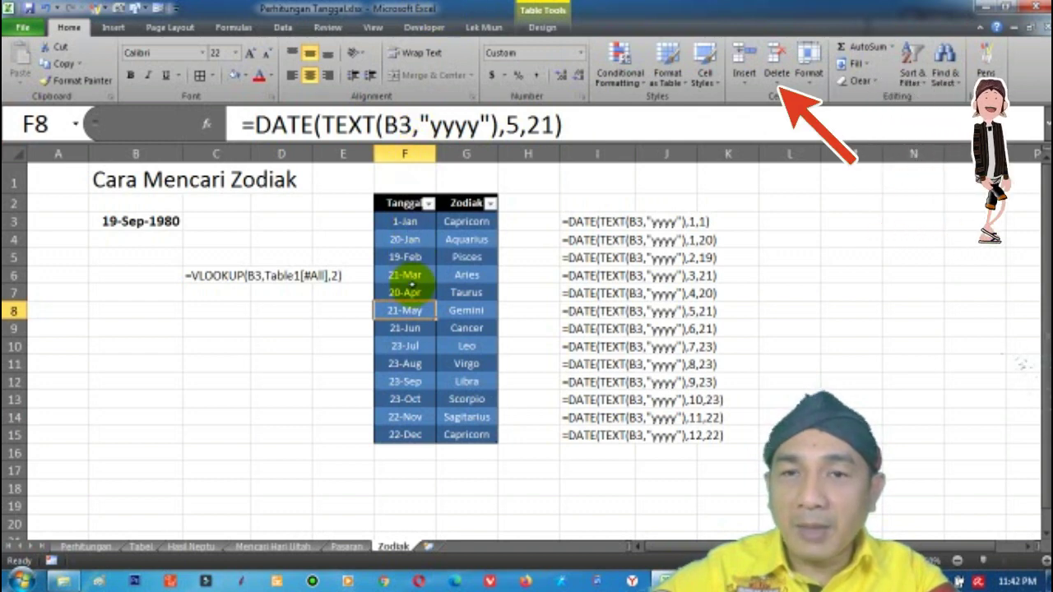
click(403, 274)
click(536, 29)
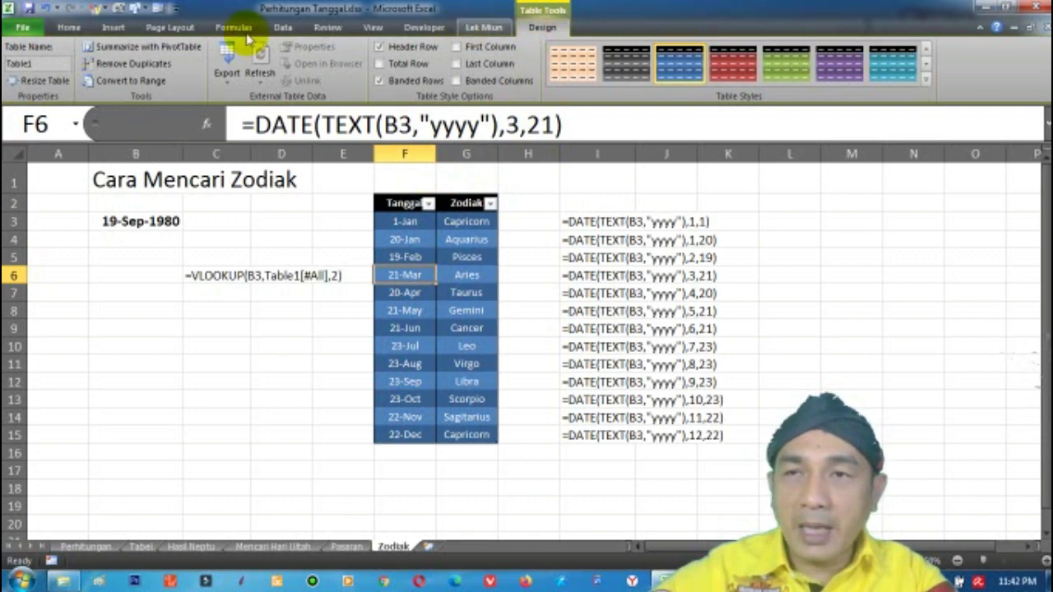
click(37, 63)
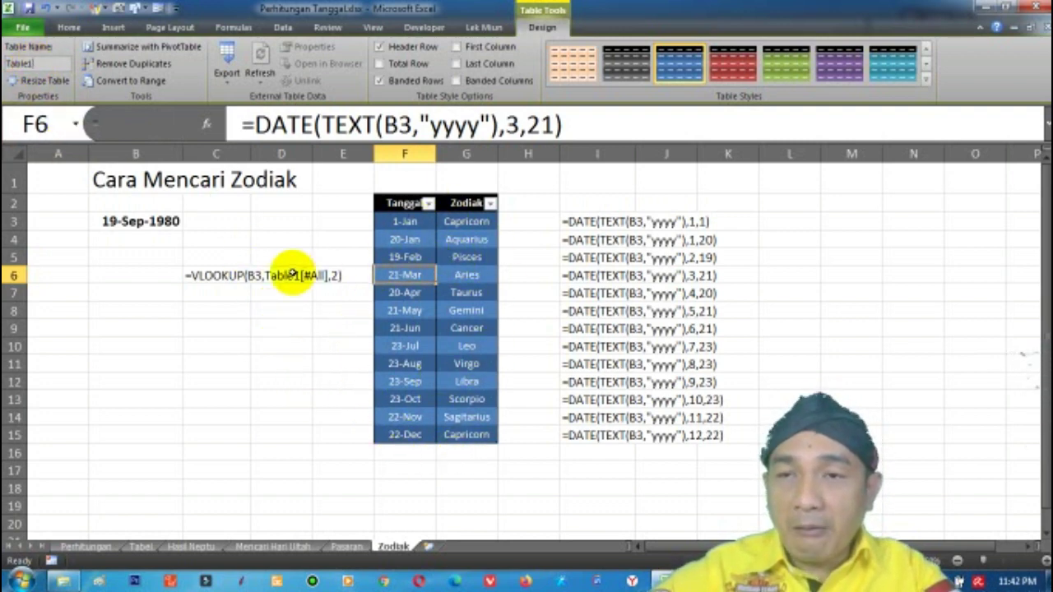
Enter =VLOOKUP(B3,Table1[#All],2) in C3, returning Virgo for the 19-Sep-1980 birth date
click(119, 220)
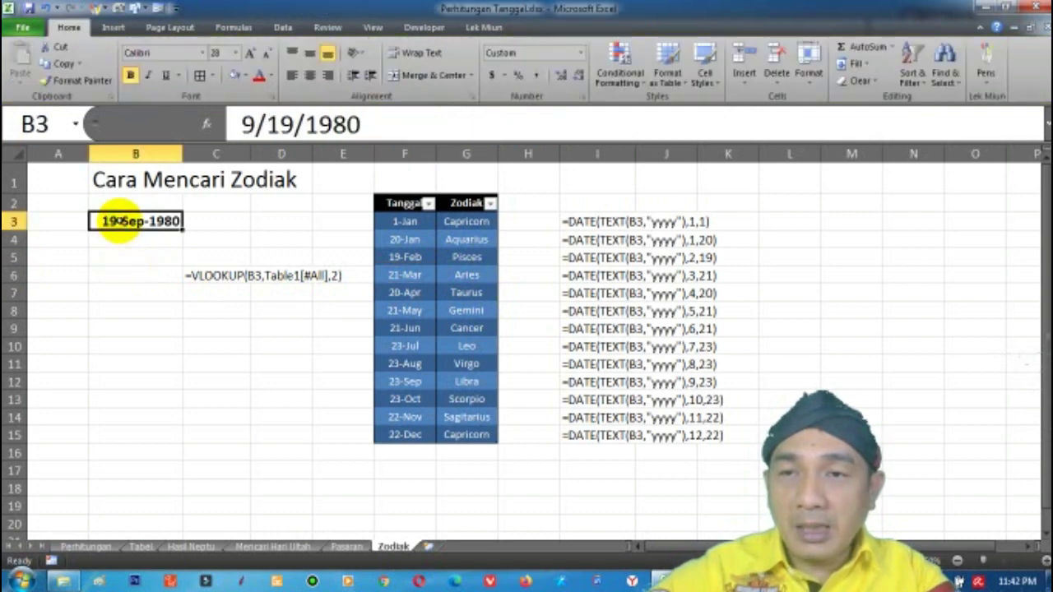
click(218, 220)
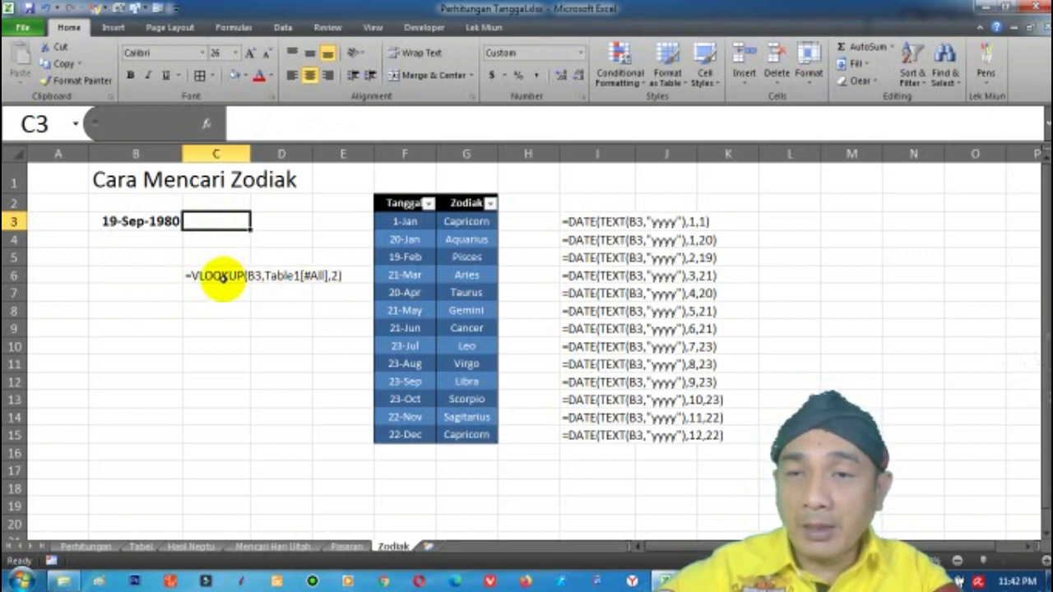
click(214, 220)
text(=)
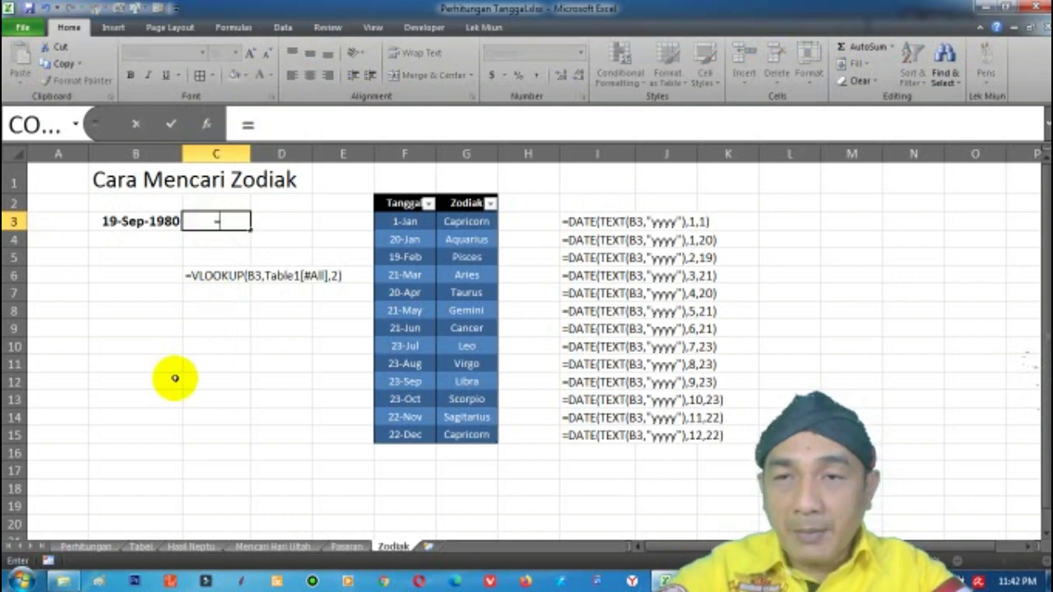
text(vlo)
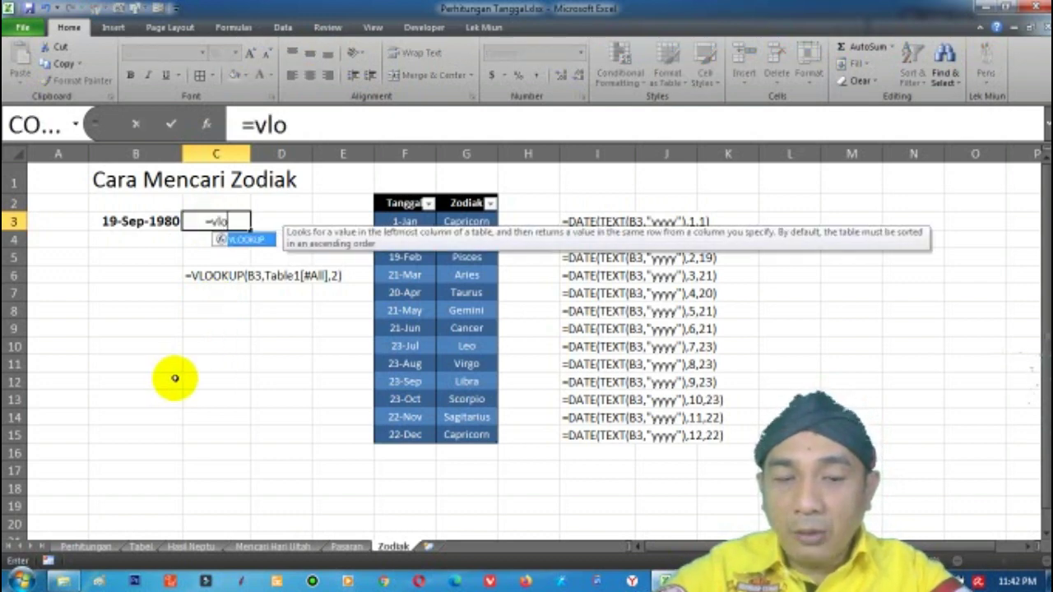
text(okup)
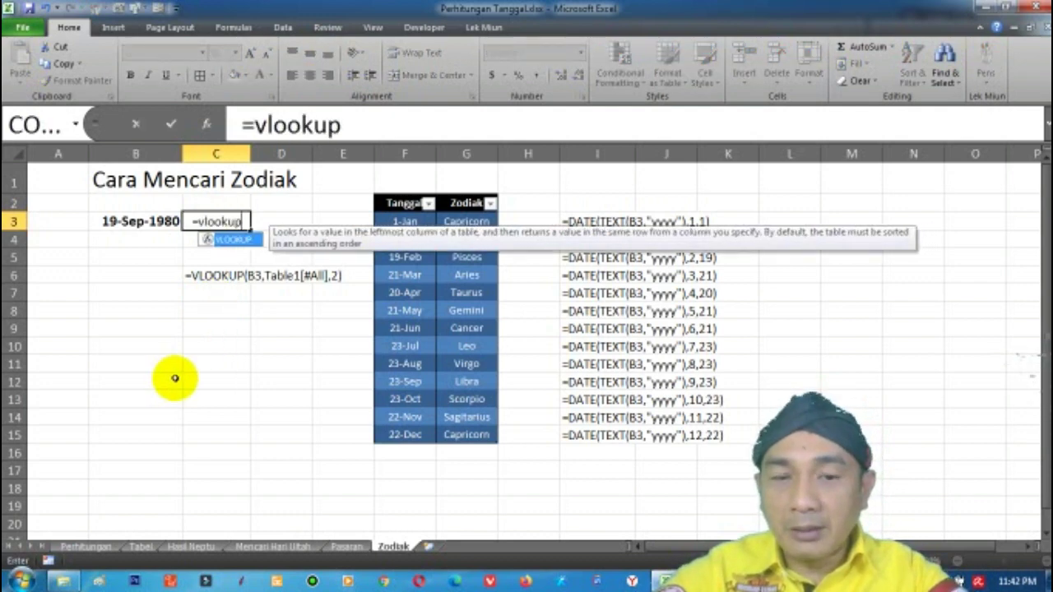
text(()
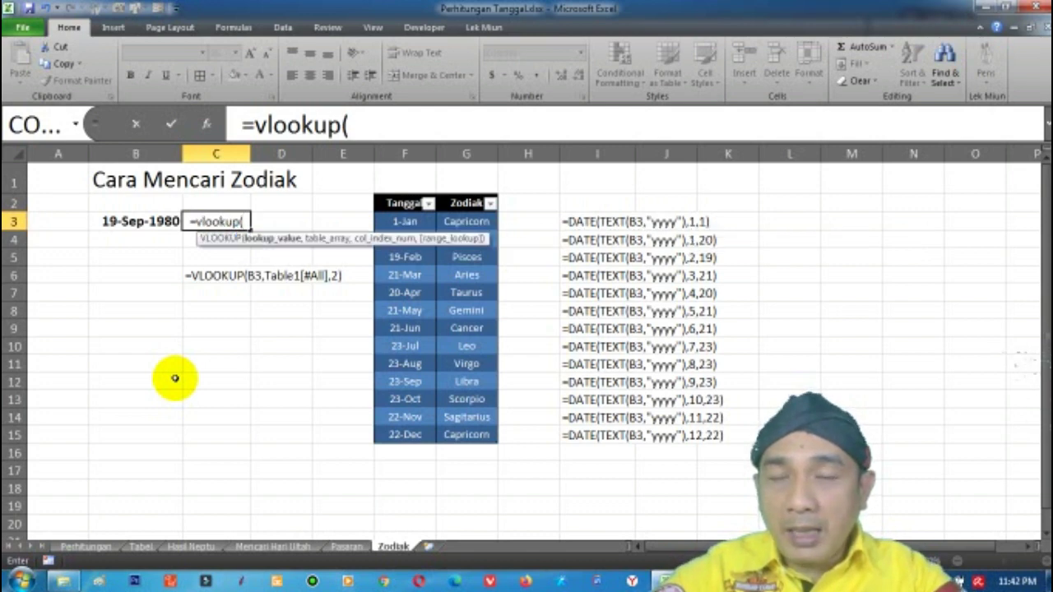
click(143, 222)
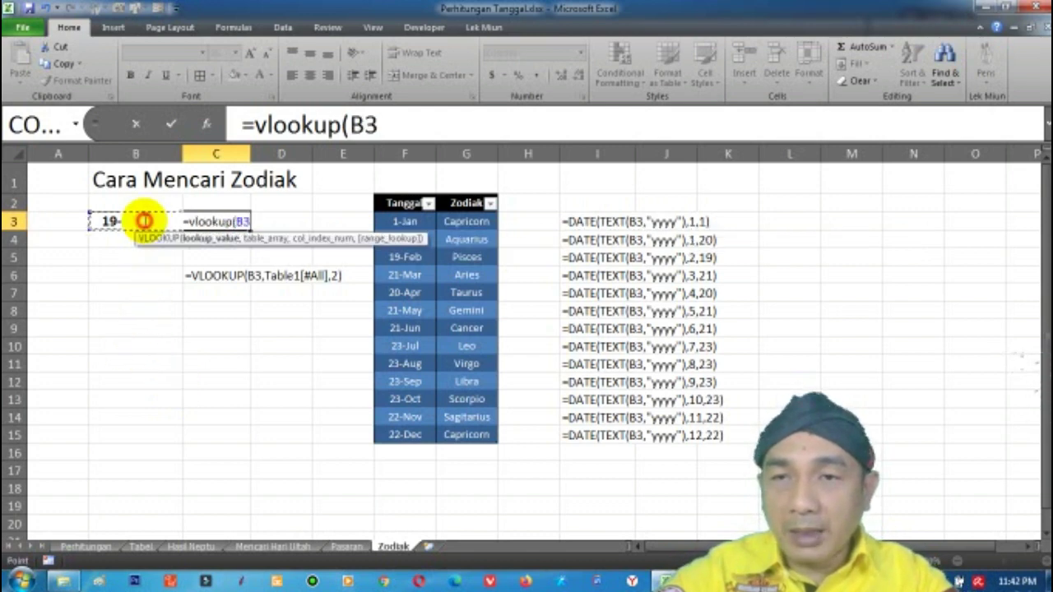
text(,)
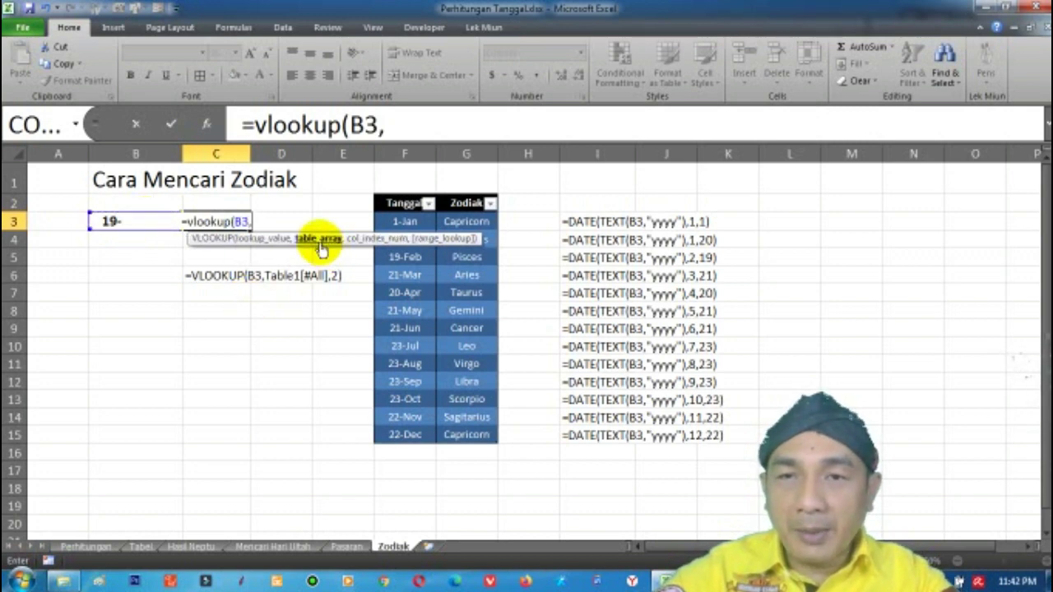
drag(398, 192, 466, 431)
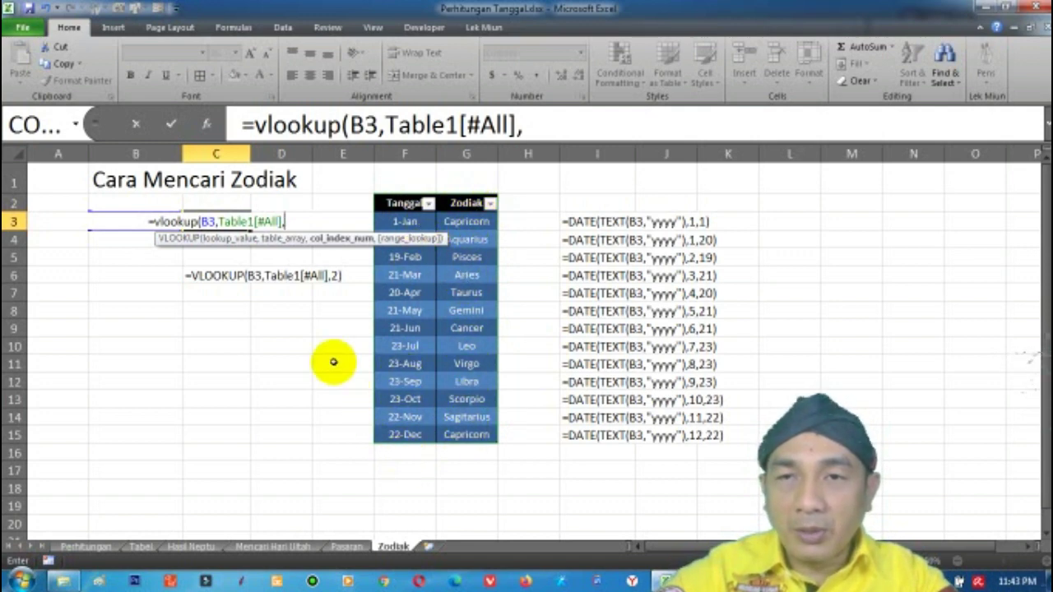
text(2)
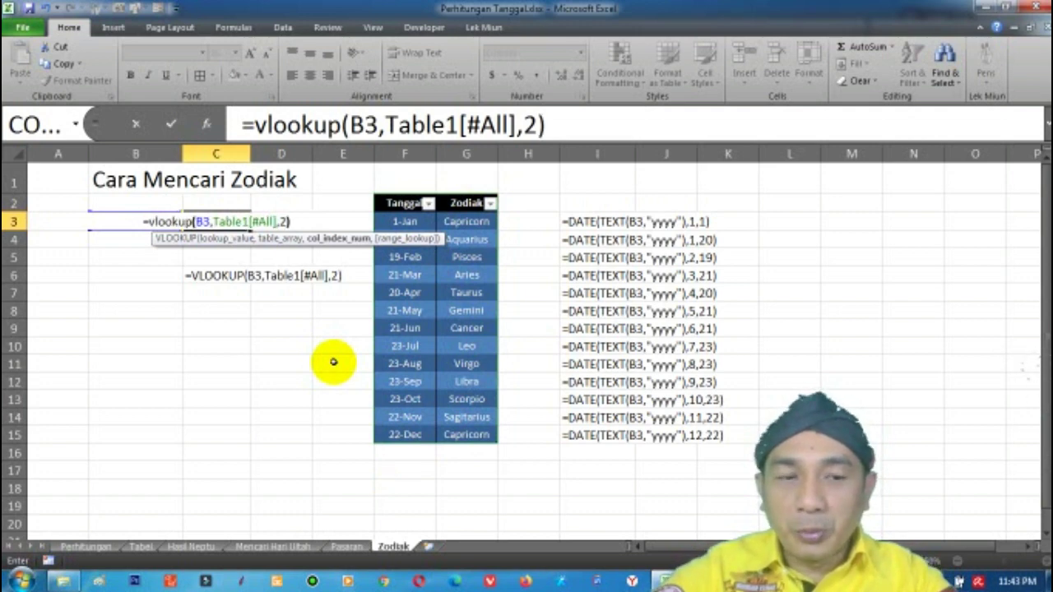
key(Return)
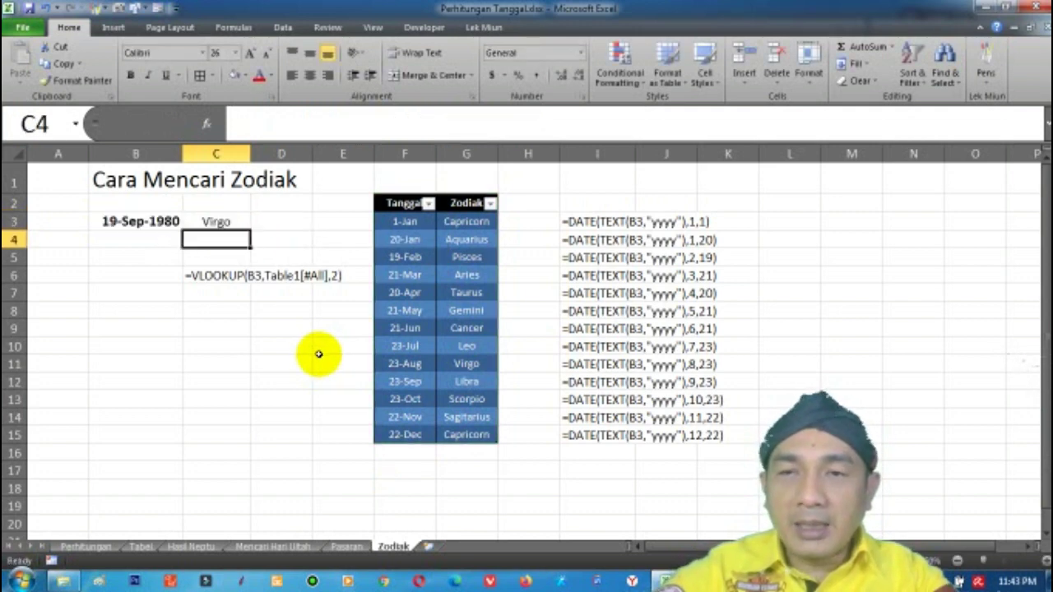
Try 19-Sep-1977 and then 19-Feb-1977 as the birth date in B3, checking C3's sign
click(216, 217)
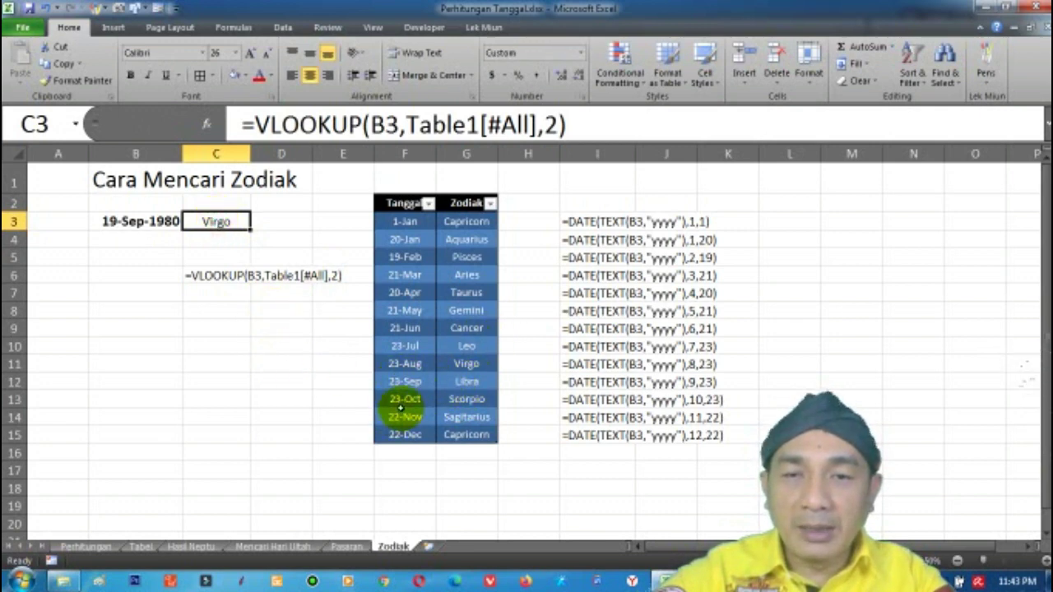
click(135, 221)
key(ctrl+z)
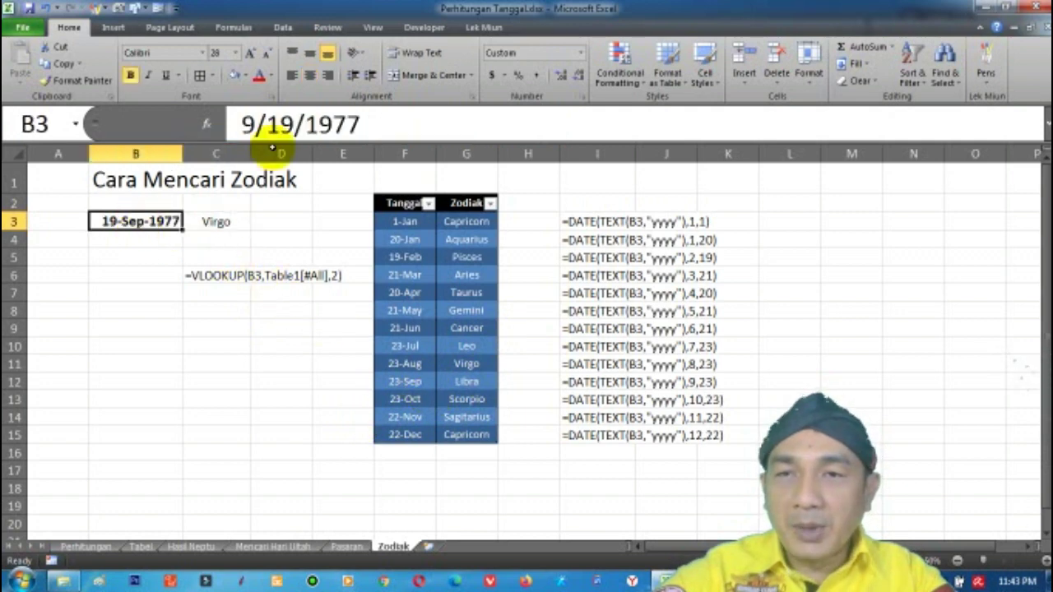
click(256, 124)
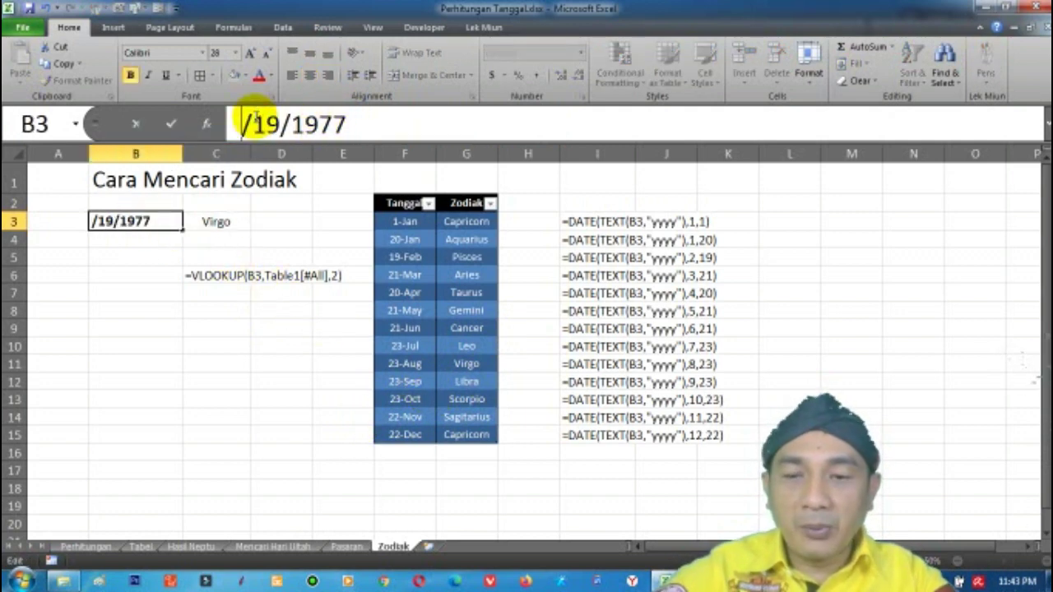
text(2)
key(Return)
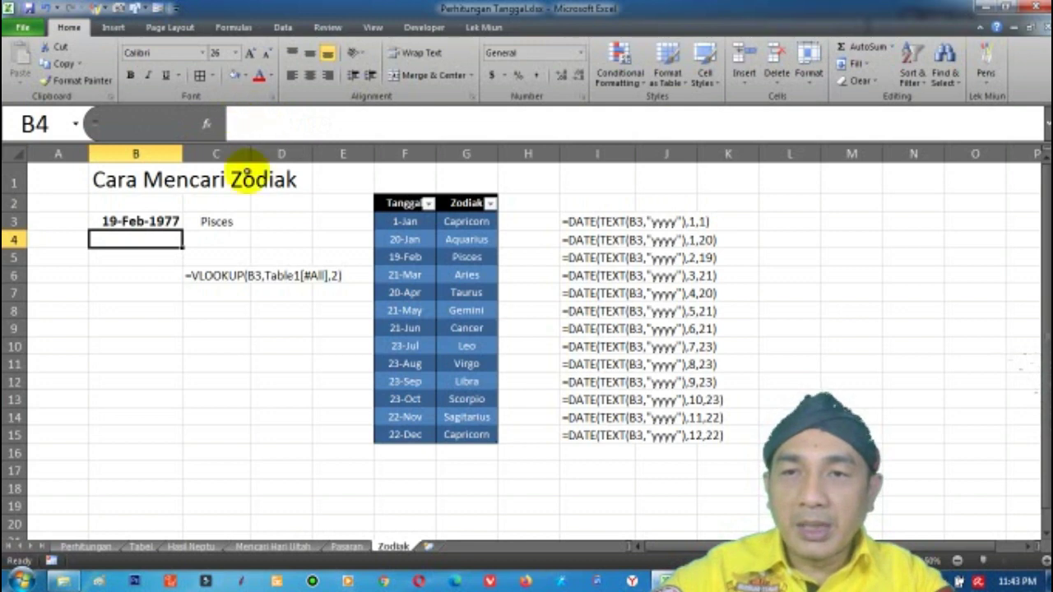
Change B3's birth date to 10-Nov-1904 so C3 returns Scorpio
click(157, 221)
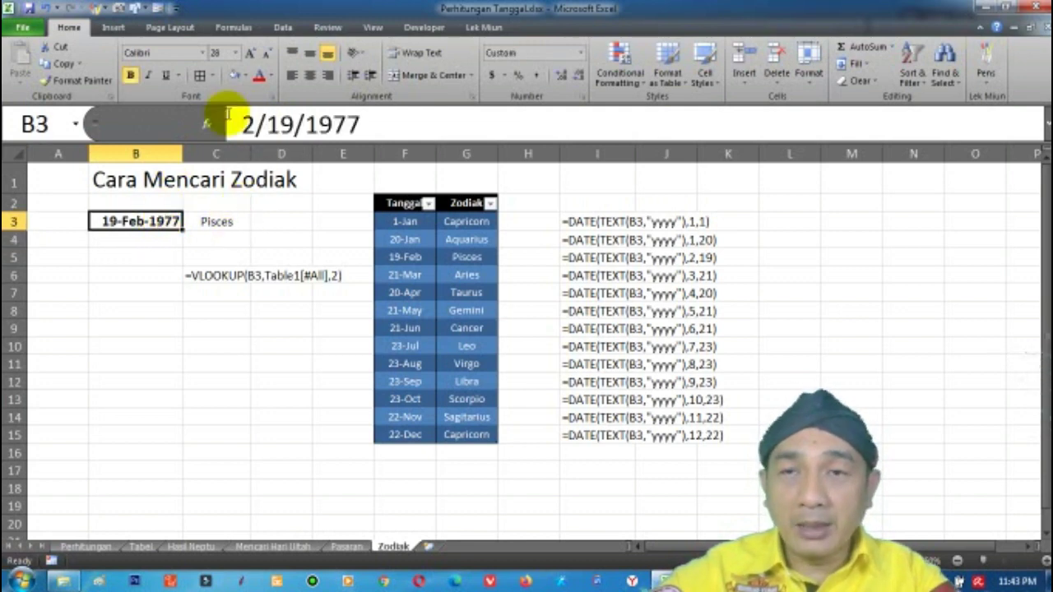
click(295, 123)
text(11/10/19)
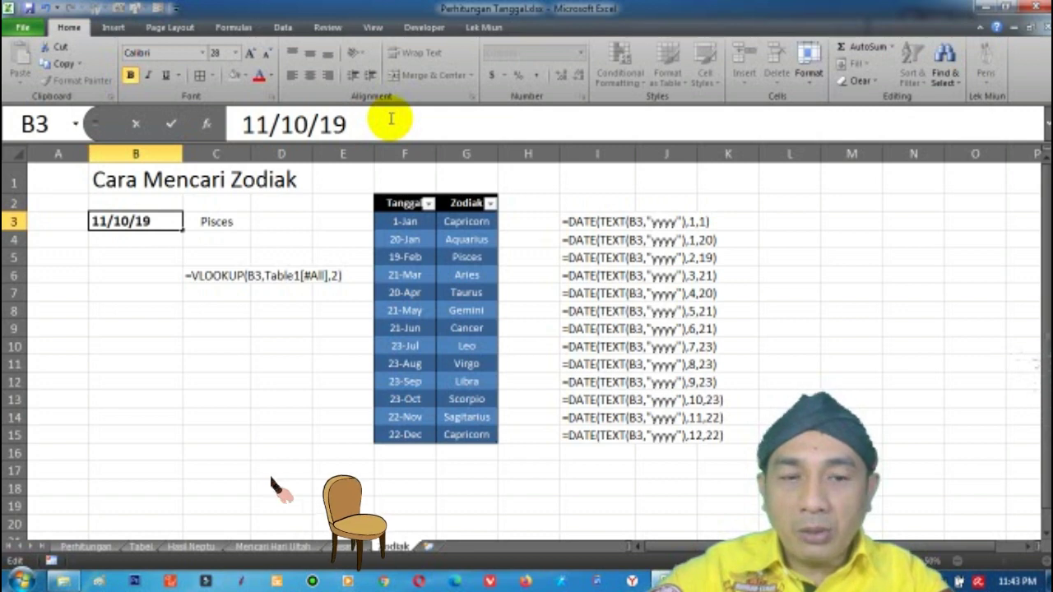
text(0)
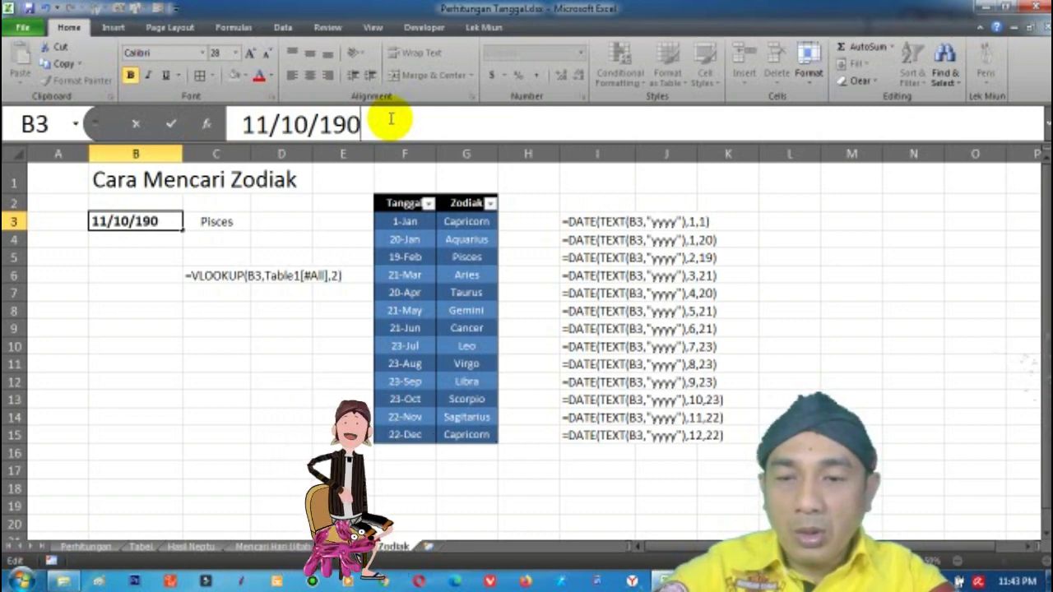
text(4)
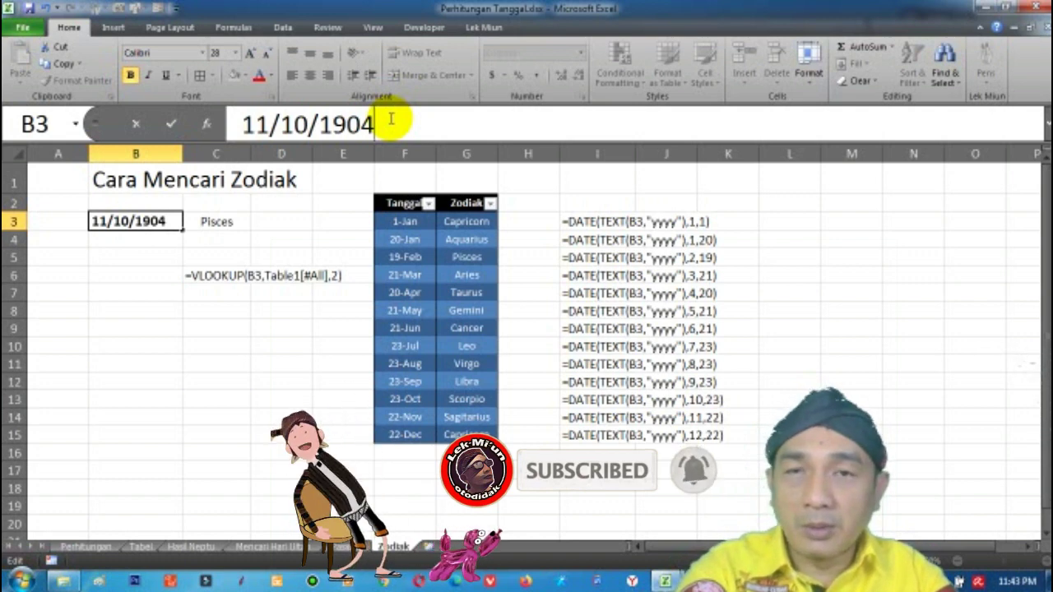
key(Return)
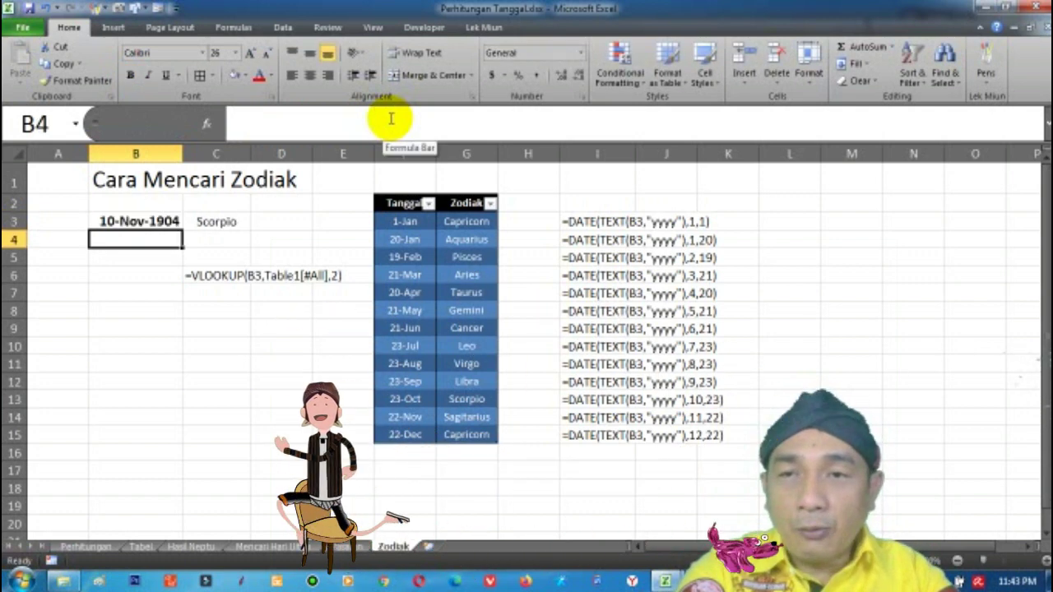
click(204, 224)
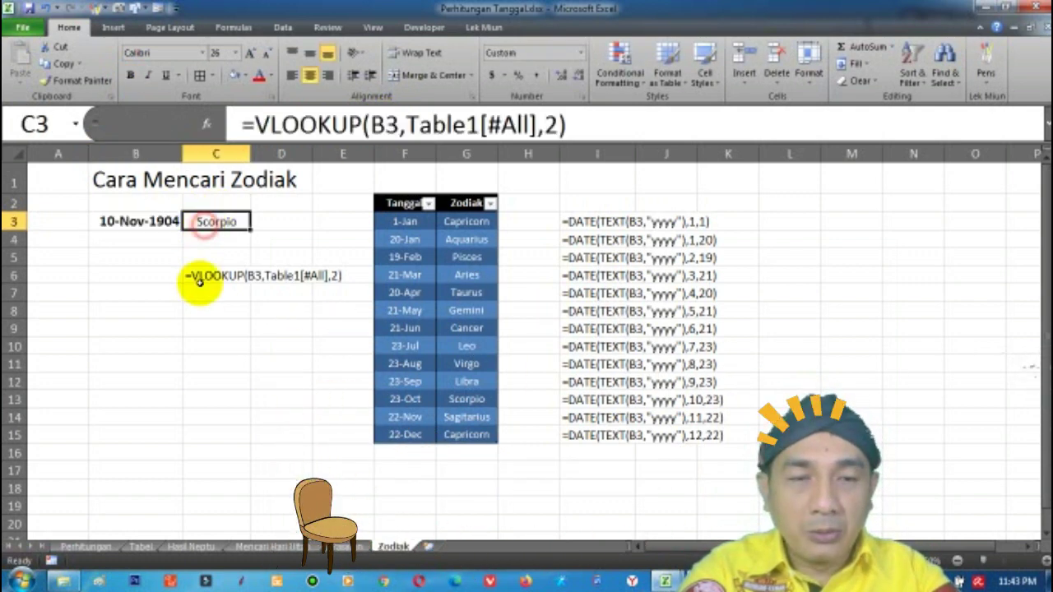